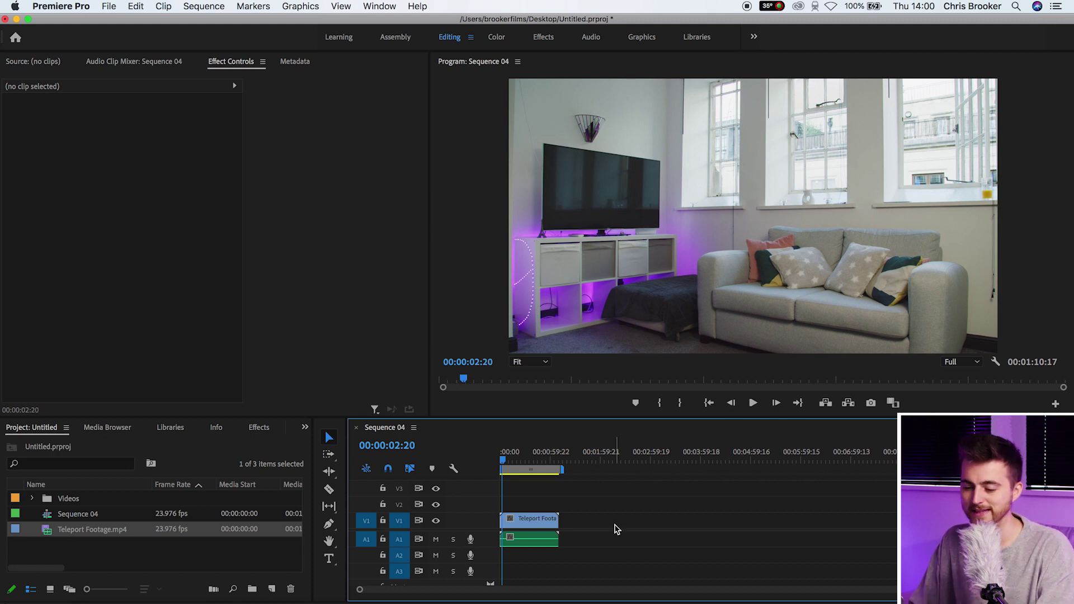
# Zoom the timeline in around the clip and search the effects library for 'blur'.
pyautogui.press('=')
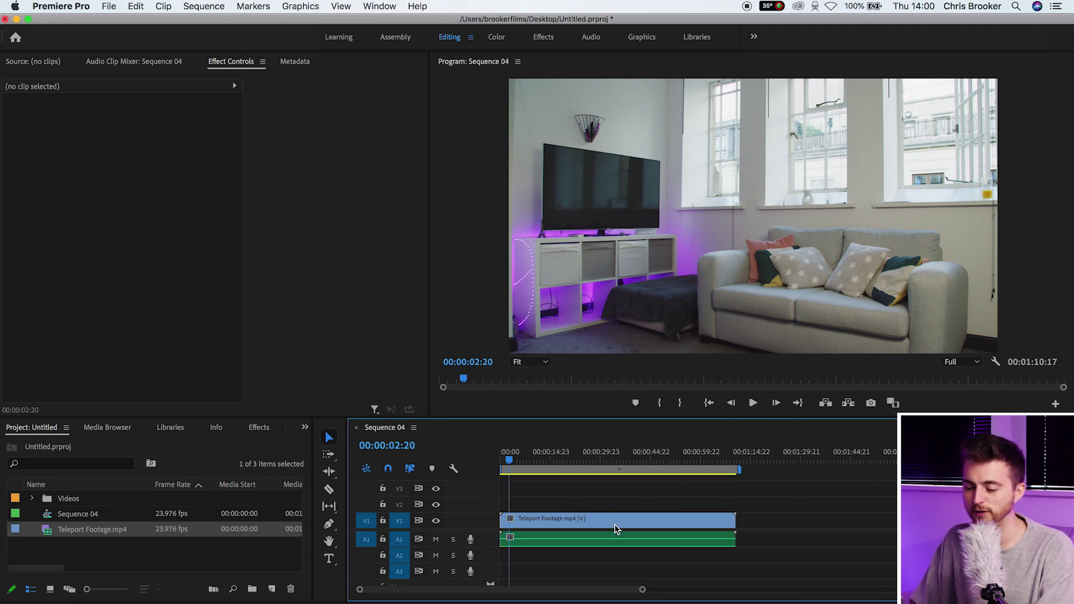
pyautogui.click(257, 428)
pyautogui.click(56, 445)
pyautogui.write('blur')
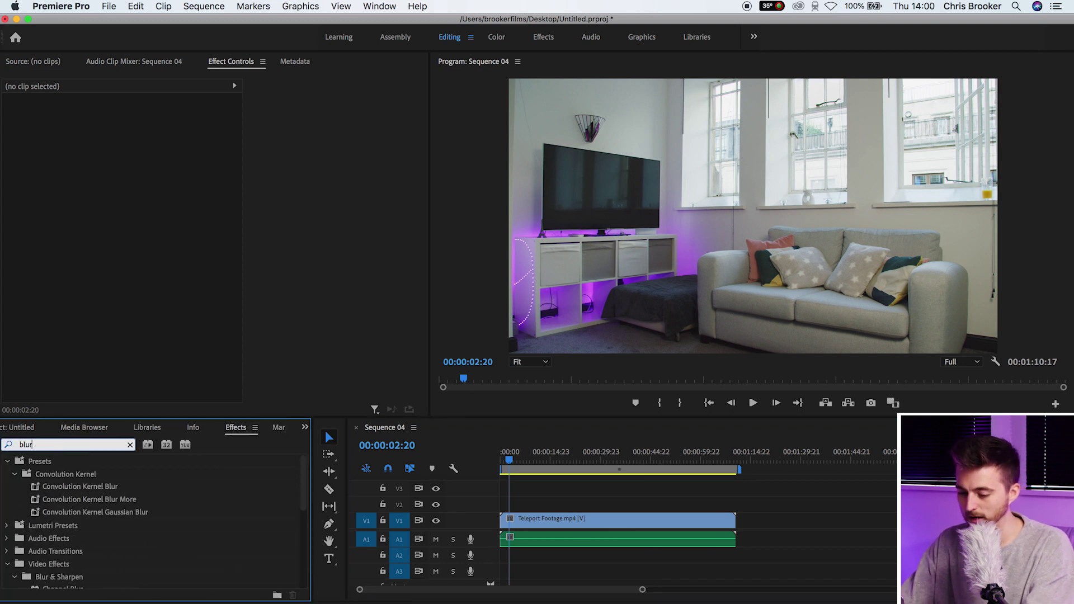
# Browse the blur results down to Fast Blur in the Obsolete group and select it.
pyautogui.scroll(-5, 101, 505)
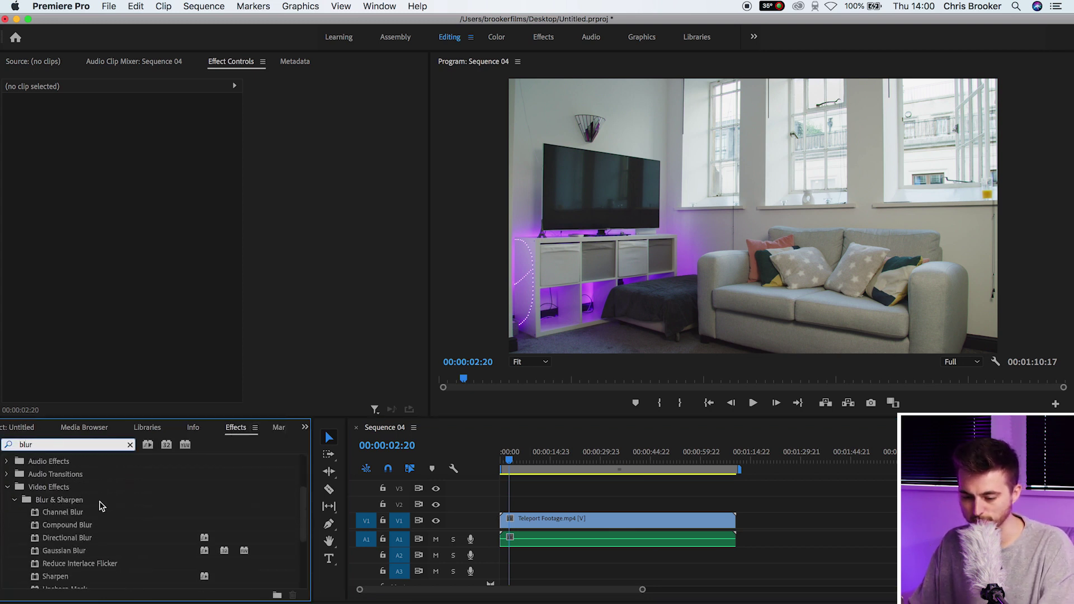
pyautogui.click(84, 513)
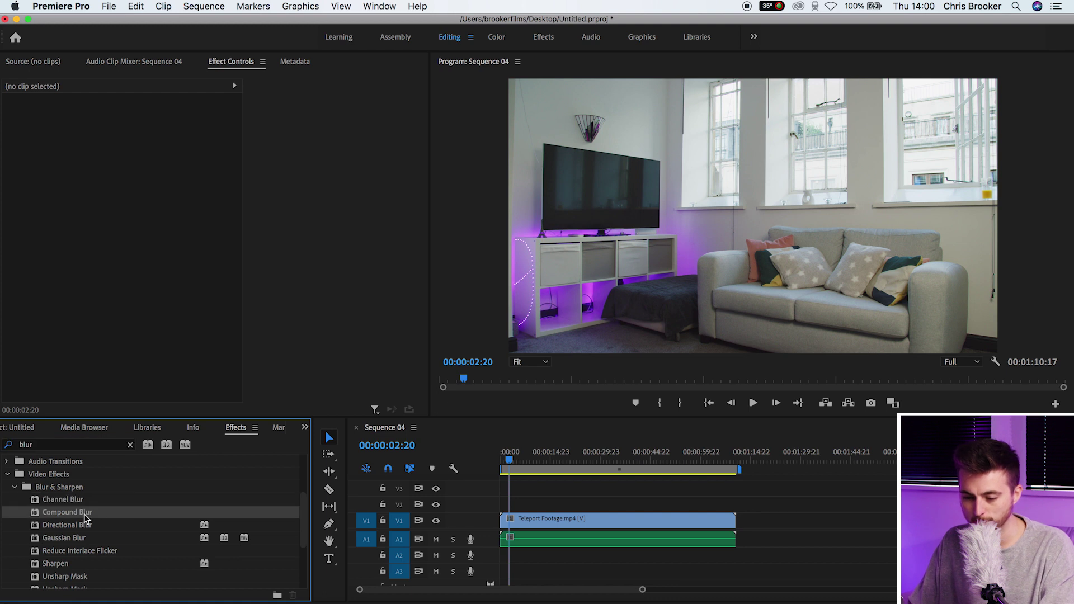
pyautogui.scroll(-1, 92, 526)
pyautogui.click(77, 529)
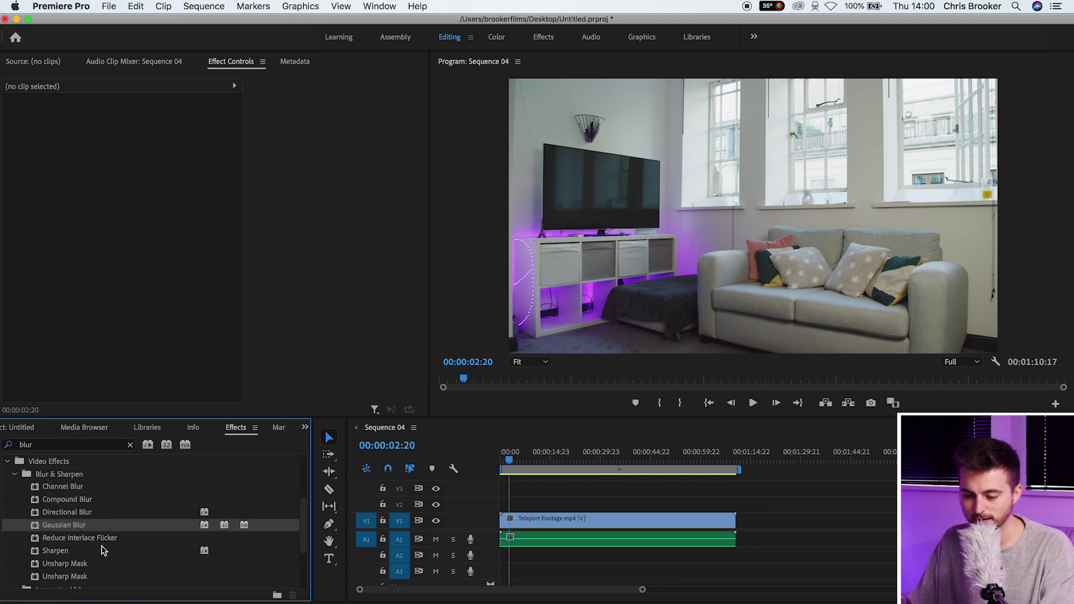
pyautogui.click(109, 542)
pyautogui.click(65, 554)
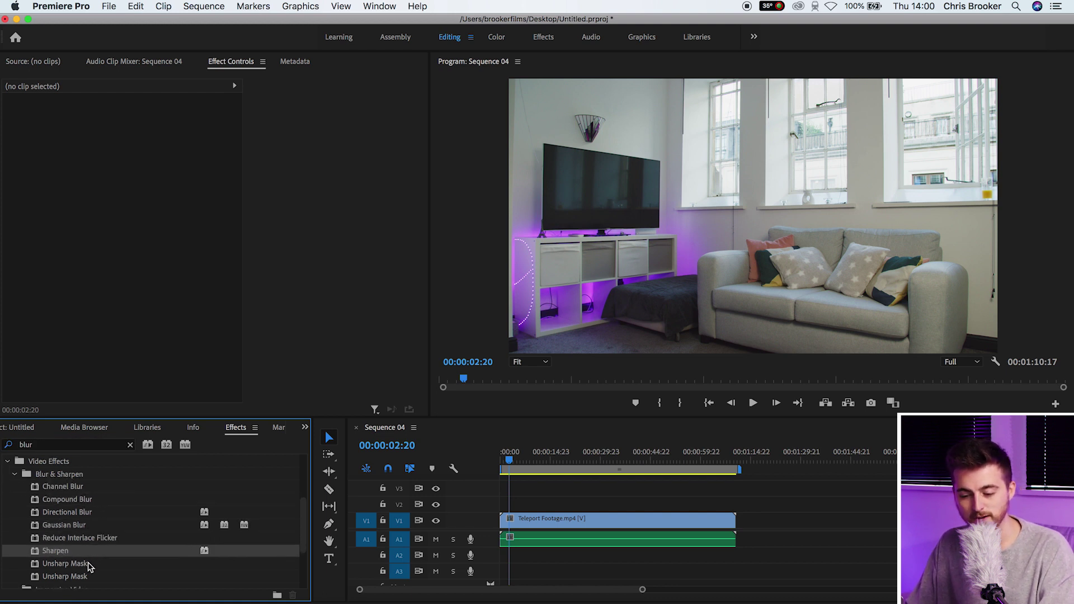
pyautogui.click(90, 565)
pyautogui.scroll(-6, 119, 575)
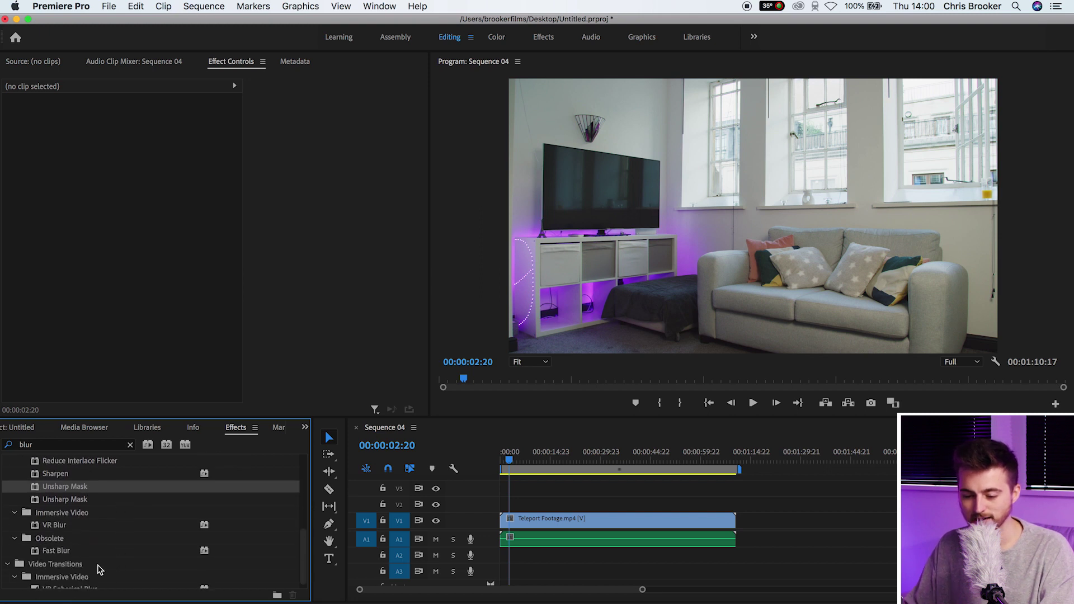
pyautogui.click(68, 545)
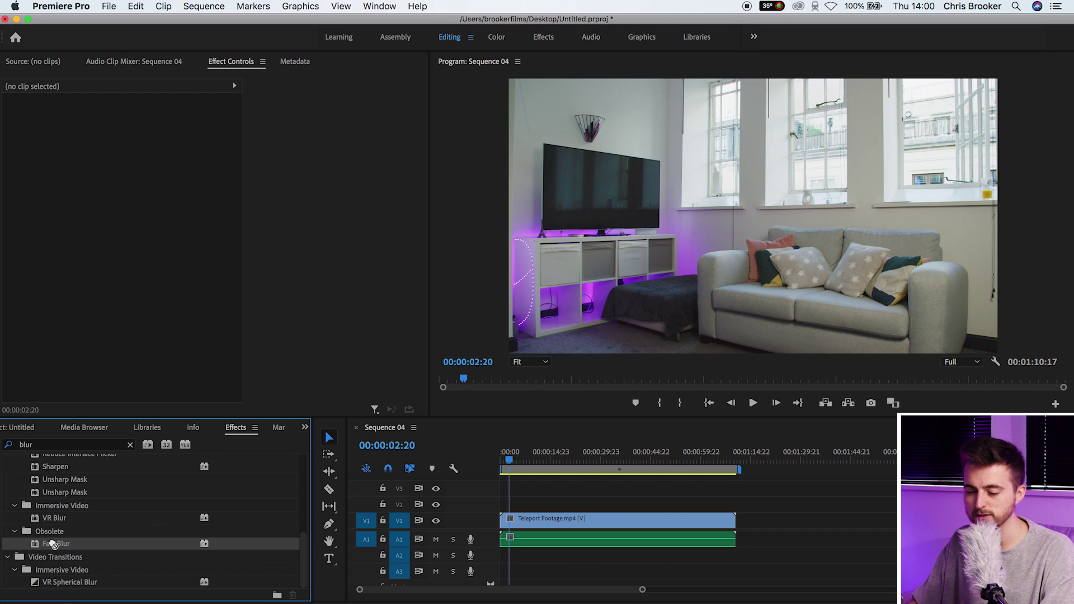
# Apply Fast Blur to the Teleport Footage clip and raise Blurriness to 108.0.
pyautogui.moveTo(545, 505); pyautogui.dragTo(563, 522)
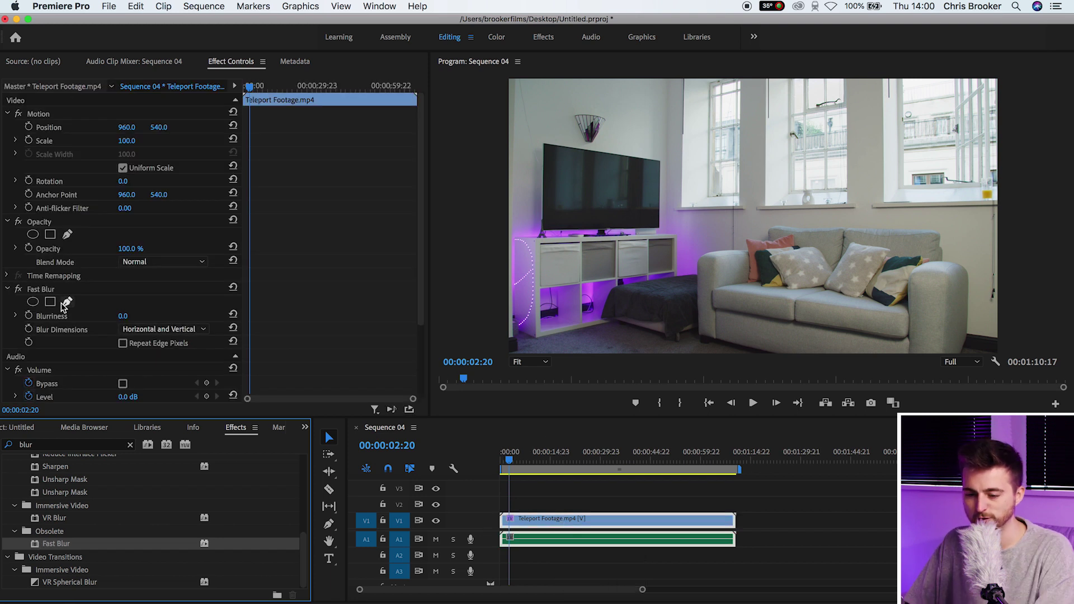
pyautogui.click(38, 287)
pyautogui.click(72, 320)
pyautogui.moveTo(120, 321); pyautogui.dragTo(189, 322)
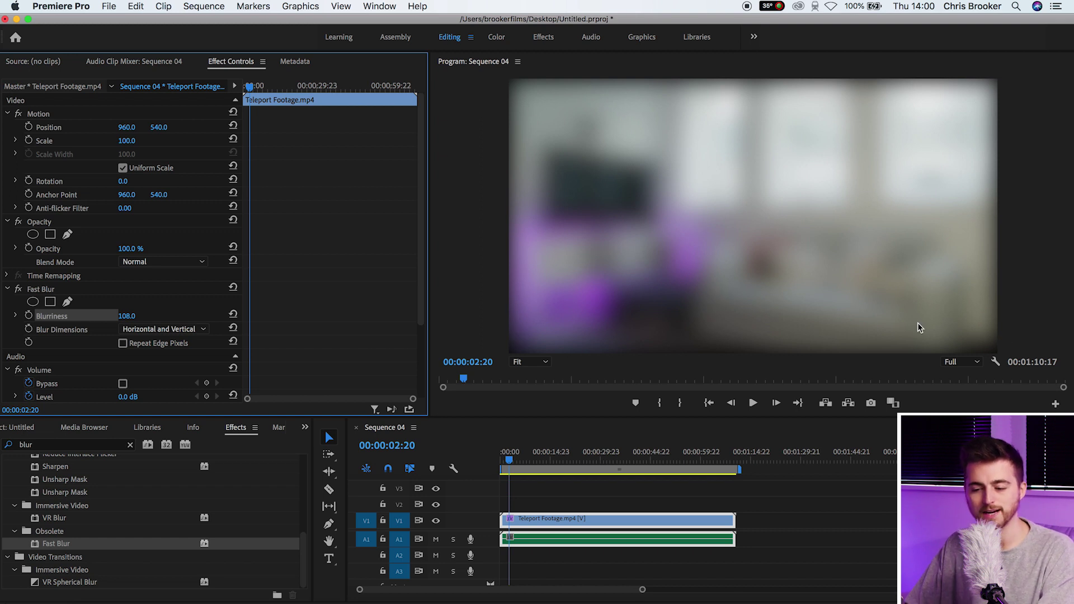
# Enable Repeat Edge Pixels, try each Blur Dimensions option, and settle on Horizontal and Vertical.
pyautogui.click(122, 343)
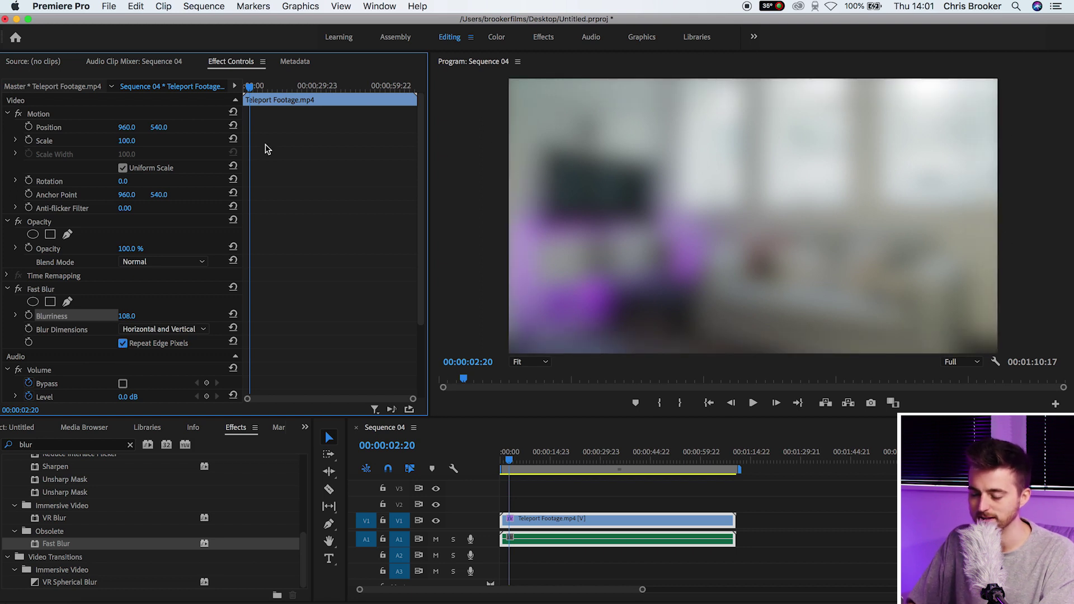
pyautogui.click(130, 330)
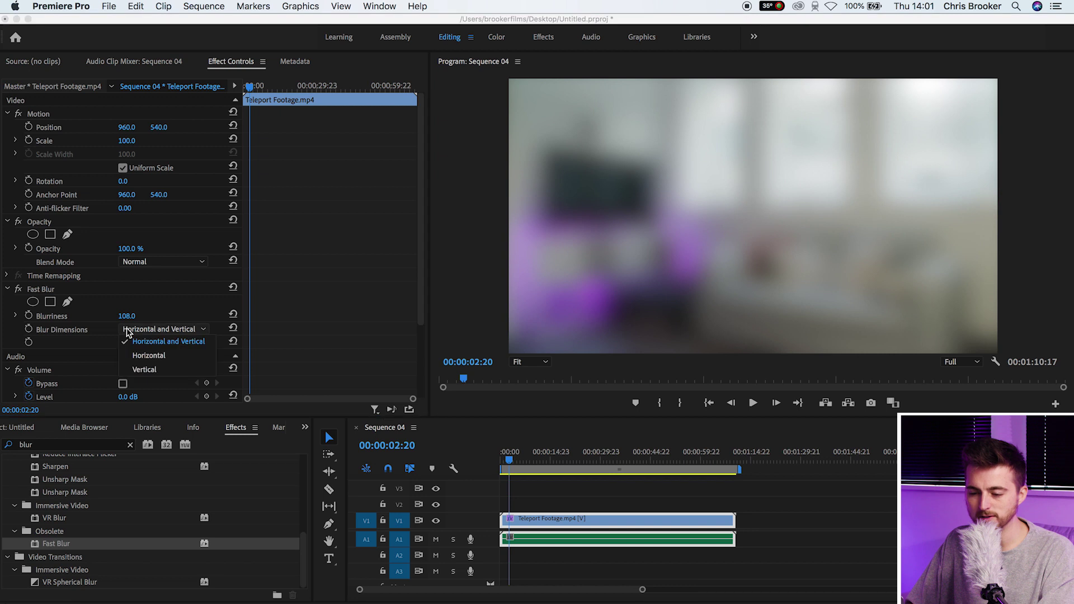
pyautogui.click(156, 357)
pyautogui.click(156, 332)
pyautogui.click(157, 369)
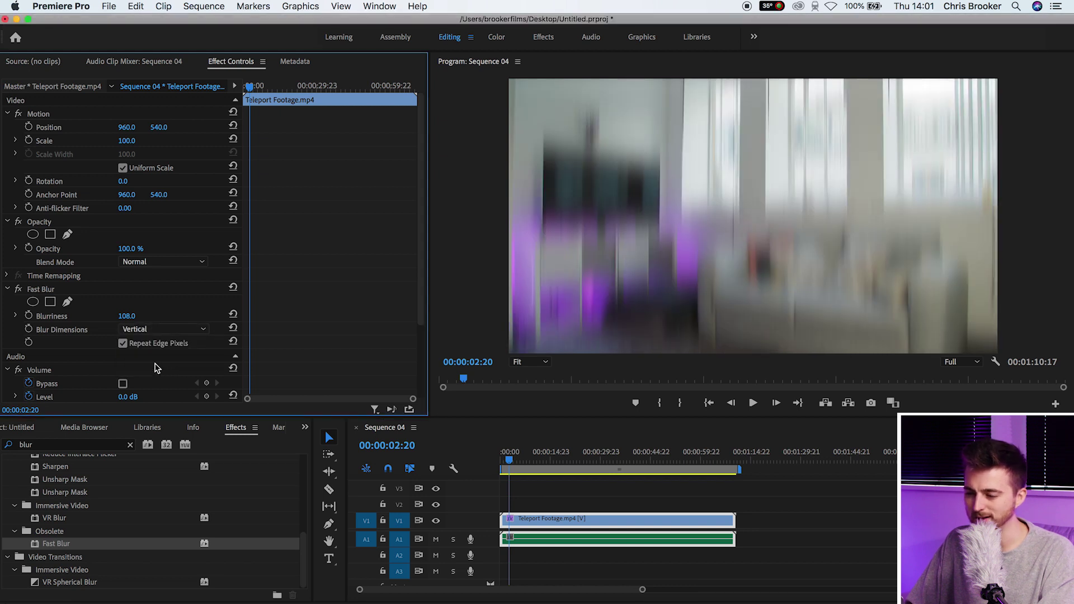
pyautogui.click(172, 331)
pyautogui.click(150, 344)
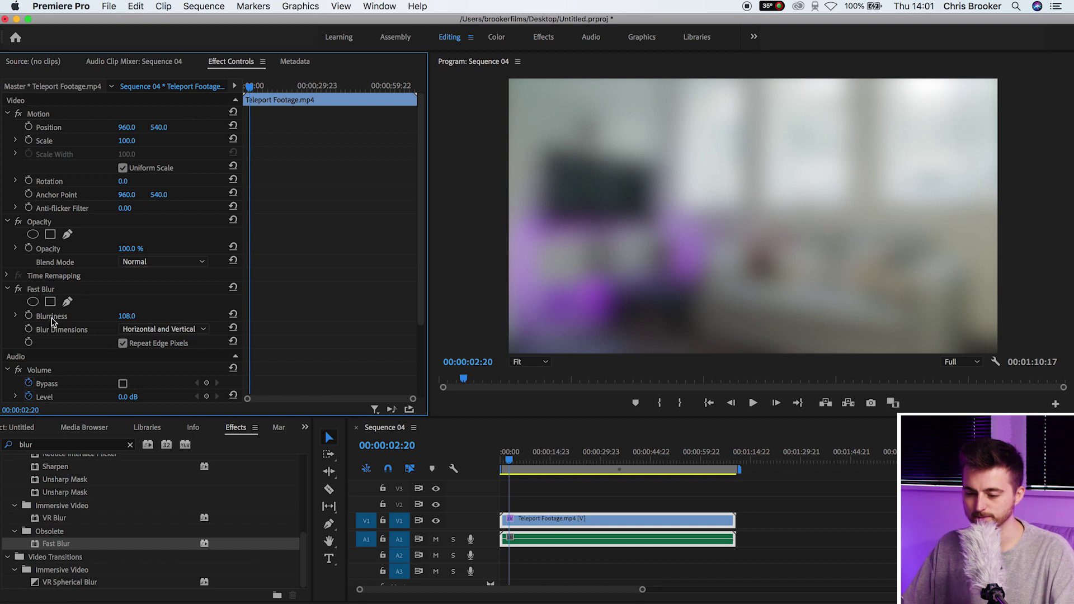
pyautogui.moveTo(127, 316); pyautogui.dragTo(78, 316)
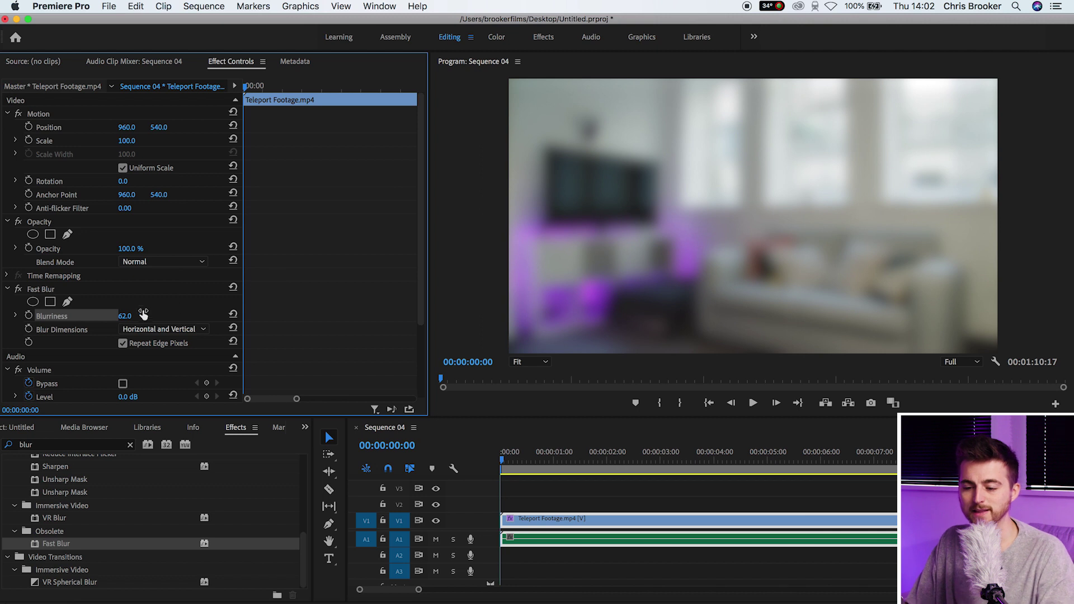
# Scrub the Fast Blur Blurriness value to preview the footage going from sharp to heavily blurred.
pyautogui.moveTo(143, 315)
pyautogui.mouseDown()
pyautogui.moveTo(126, 316)
pyautogui.moveTo(158, 316)
pyautogui.moveTo(127, 316)
pyautogui.moveTo(143, 316)
pyautogui.mouseUp()
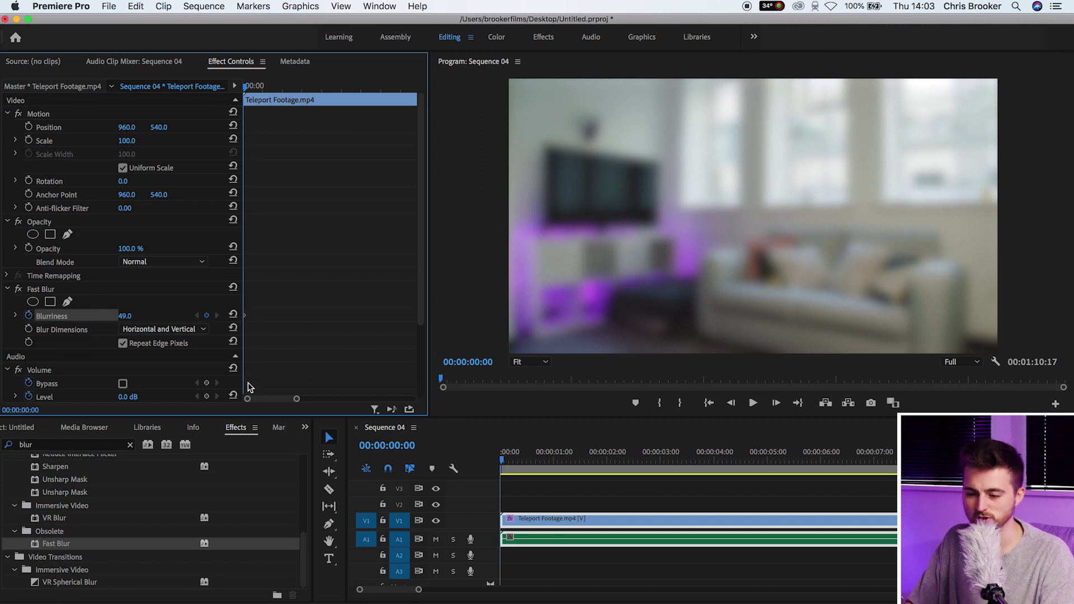
# Add Blurriness keyframes of 19.0, about 70 at 00:00:01:05, and another at 00:00:01:17.
pyautogui.moveTo(247, 88); pyautogui.dragTo(265, 101)
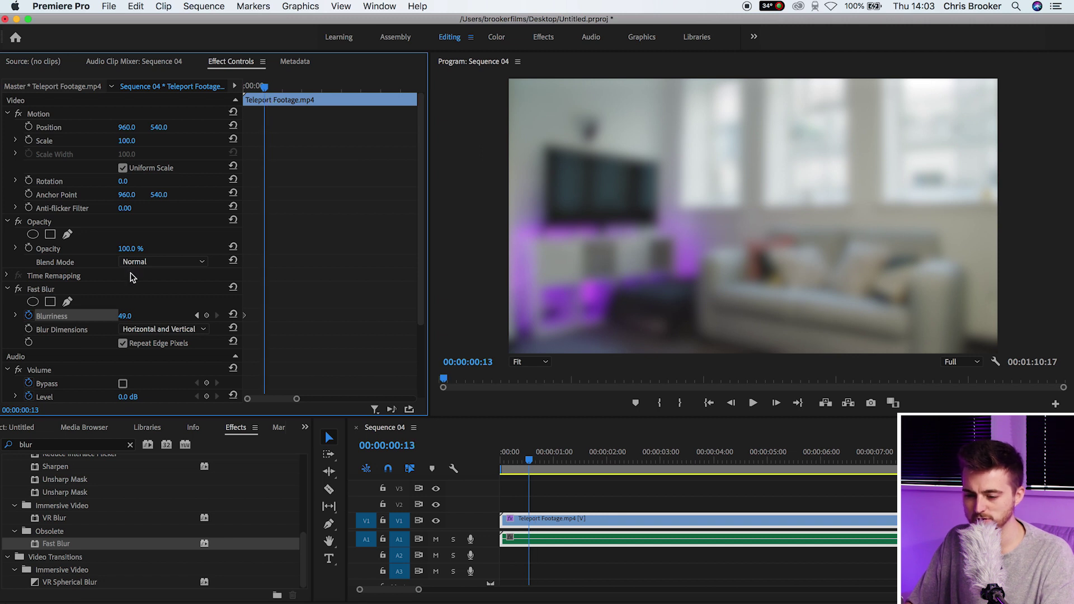
pyautogui.moveTo(125, 315); pyautogui.dragTo(104, 316)
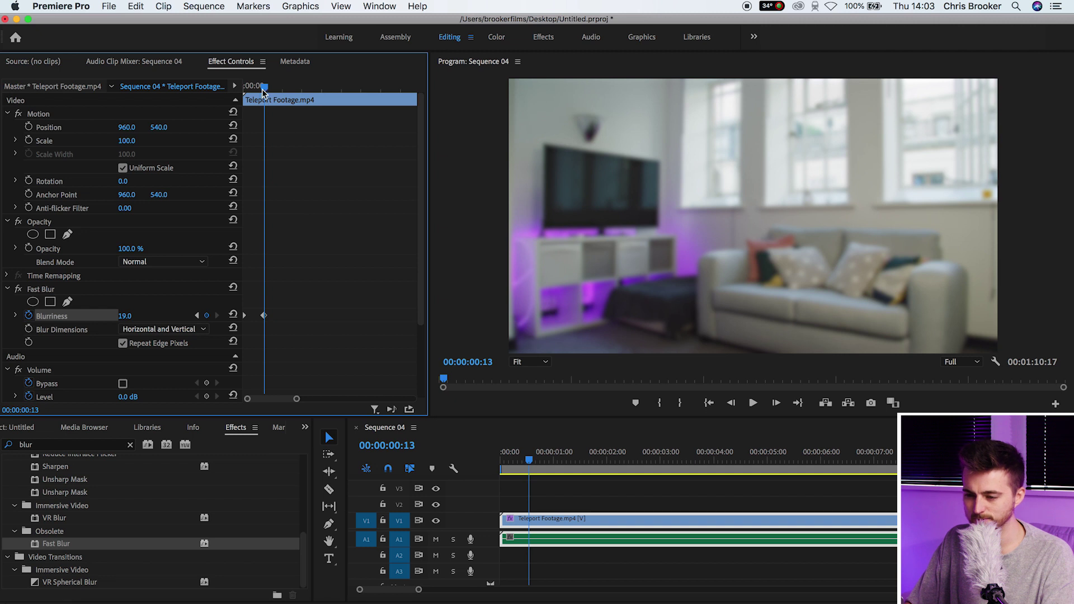
pyautogui.moveTo(263, 88); pyautogui.dragTo(274, 93)
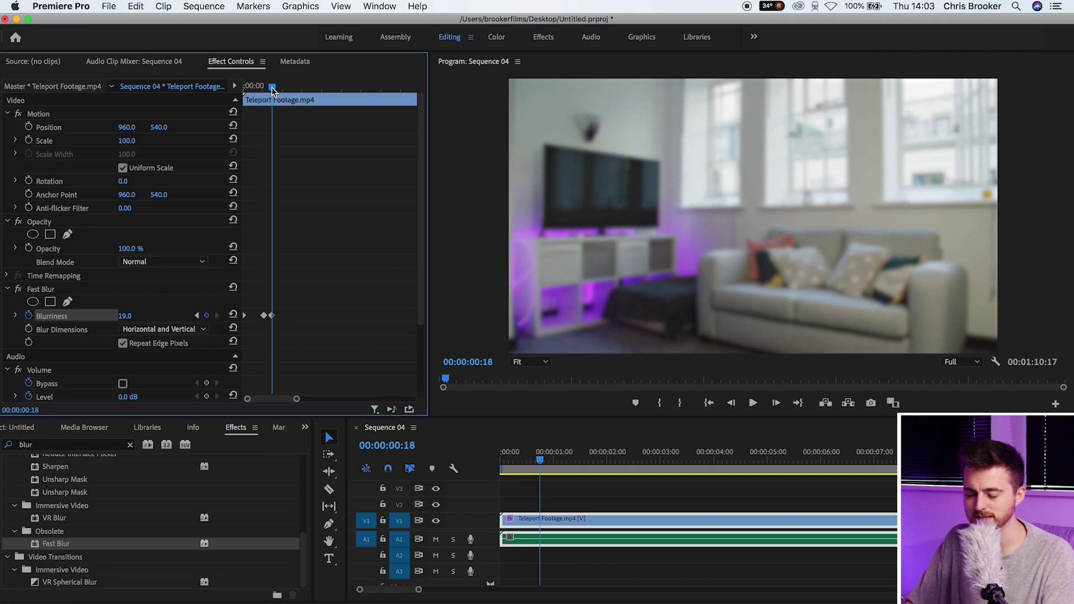
pyautogui.moveTo(272, 89); pyautogui.dragTo(292, 97)
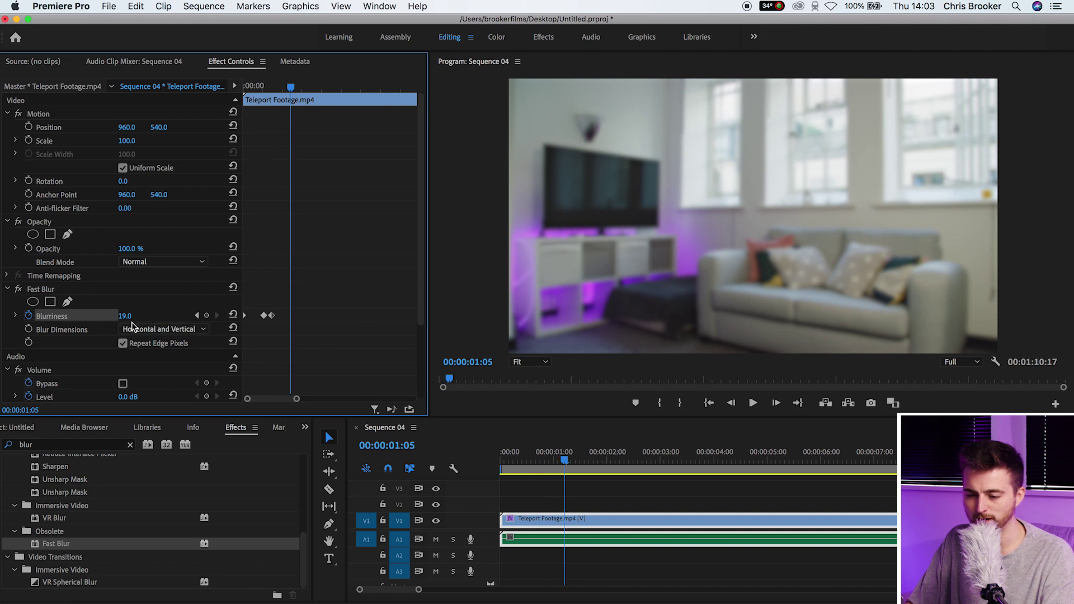
pyautogui.moveTo(125, 316); pyautogui.dragTo(147, 315)
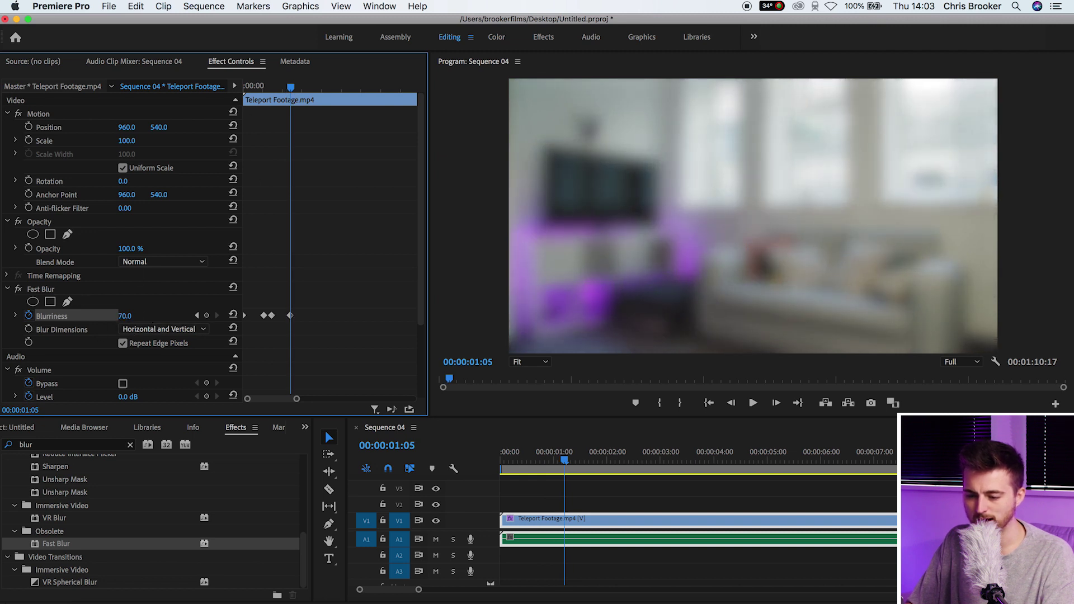
pyautogui.moveTo(290, 89); pyautogui.dragTo(310, 96)
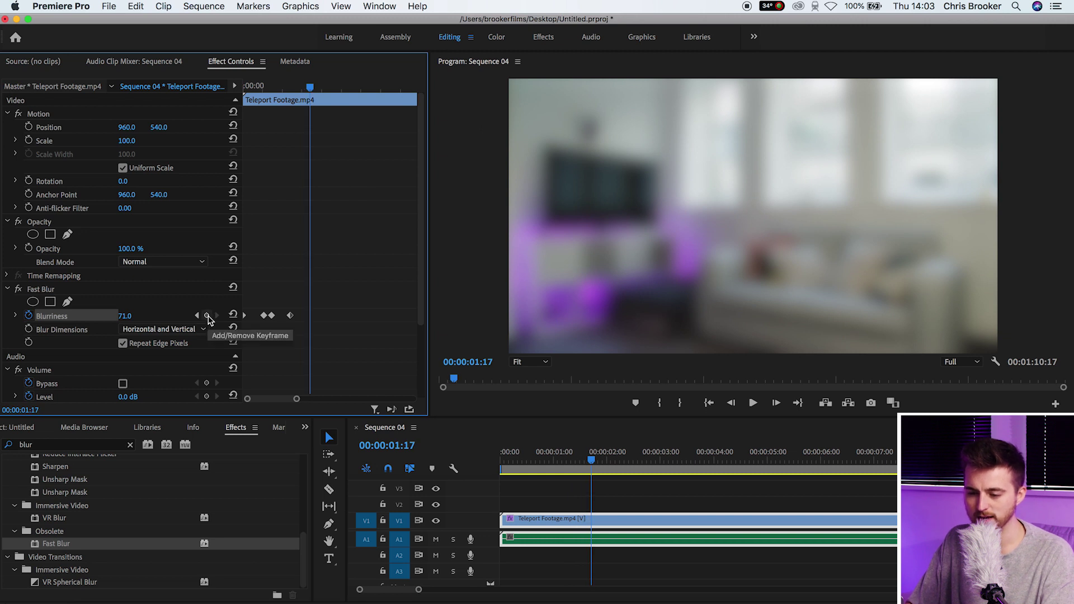
pyautogui.click(208, 317)
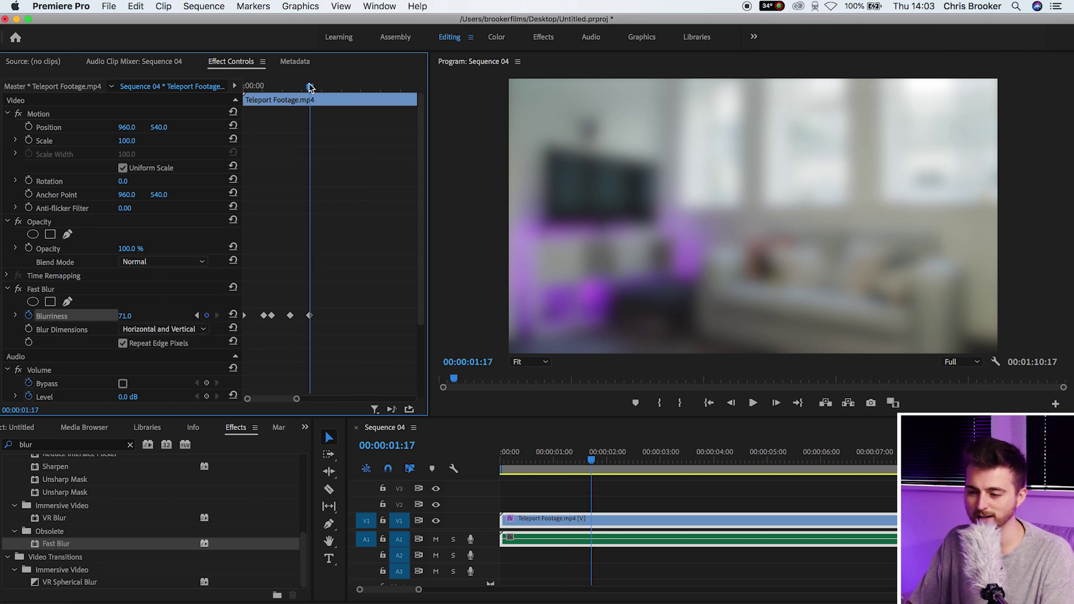
pyautogui.moveTo(311, 87)
pyautogui.mouseDown()
pyautogui.moveTo(298, 85)
pyautogui.moveTo(304, 98)
pyautogui.mouseUp()
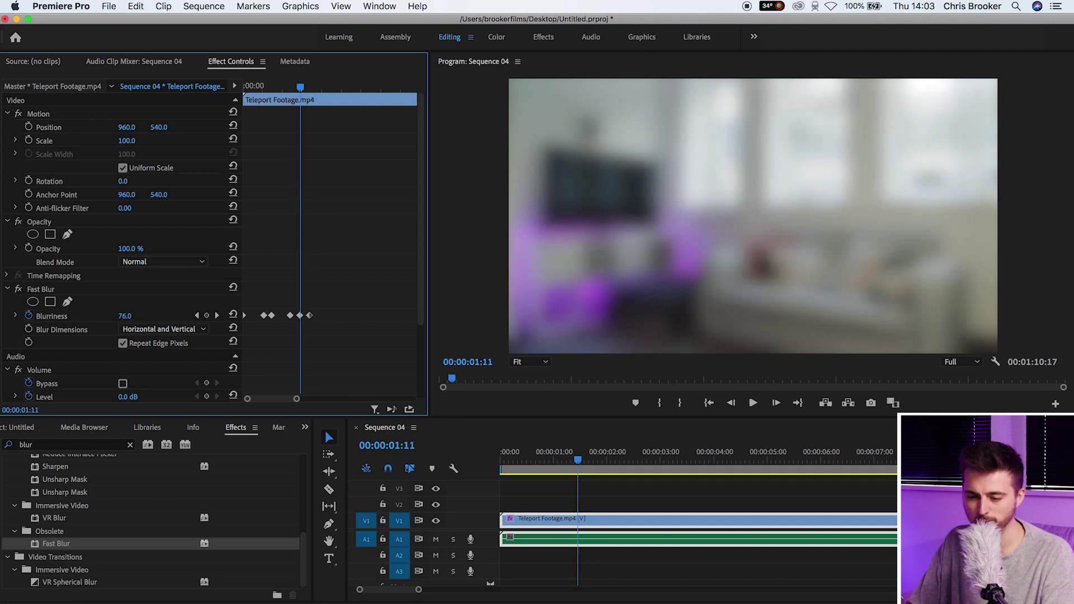
# Play the sequence back, then set a Blurriness keyframe of 10 at 00:00:02:08.
pyautogui.press('Home')
pyautogui.press('space')
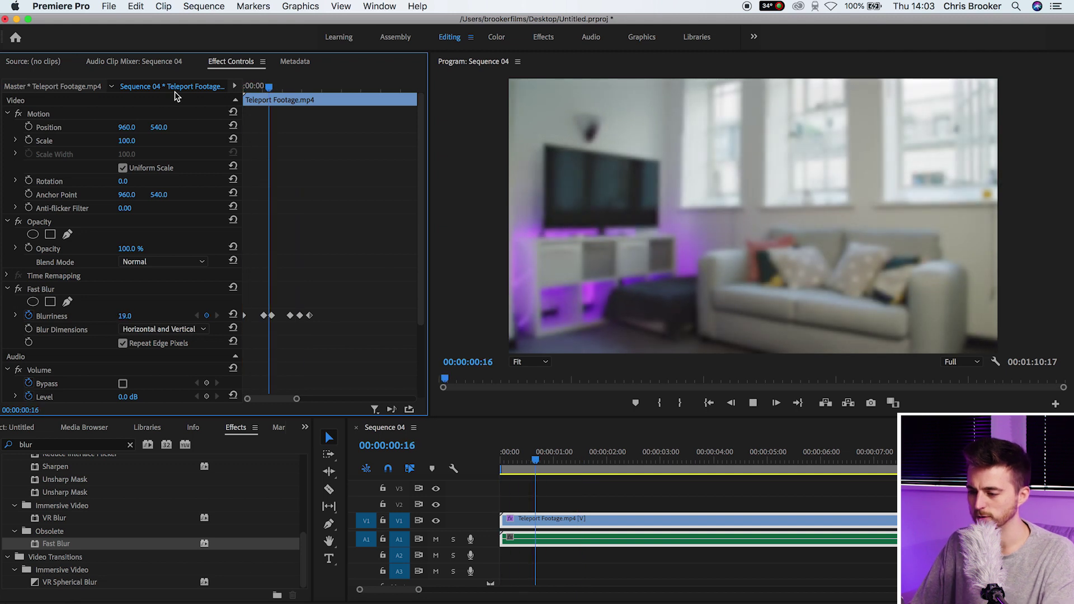
pyautogui.press('Home')
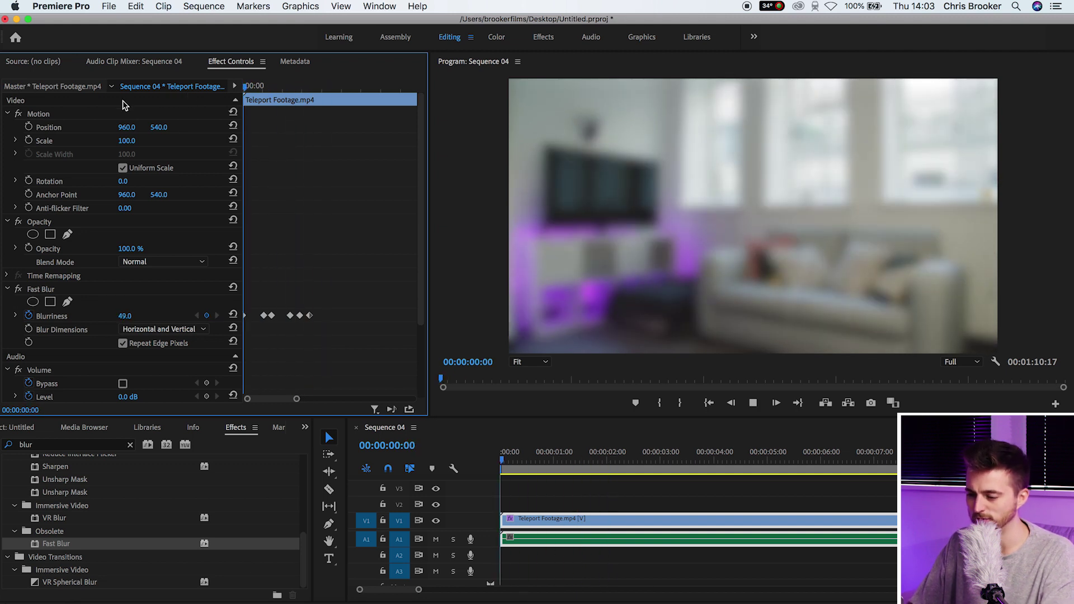
pyautogui.press('space')
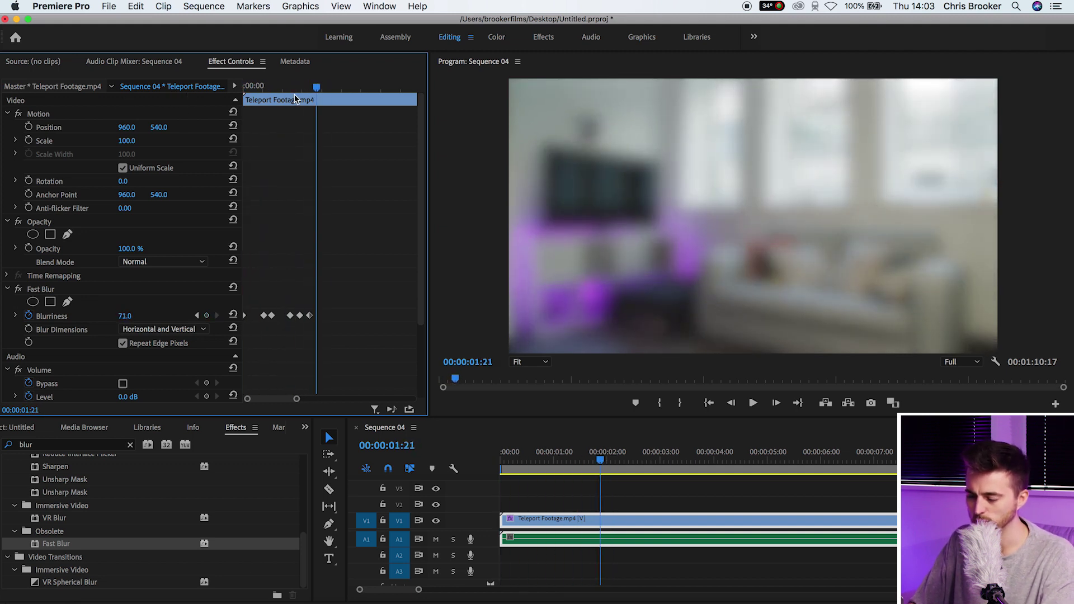
pyautogui.moveTo(327, 88); pyautogui.dragTo(333, 96)
pyautogui.moveTo(125, 315); pyautogui.dragTo(92, 316)
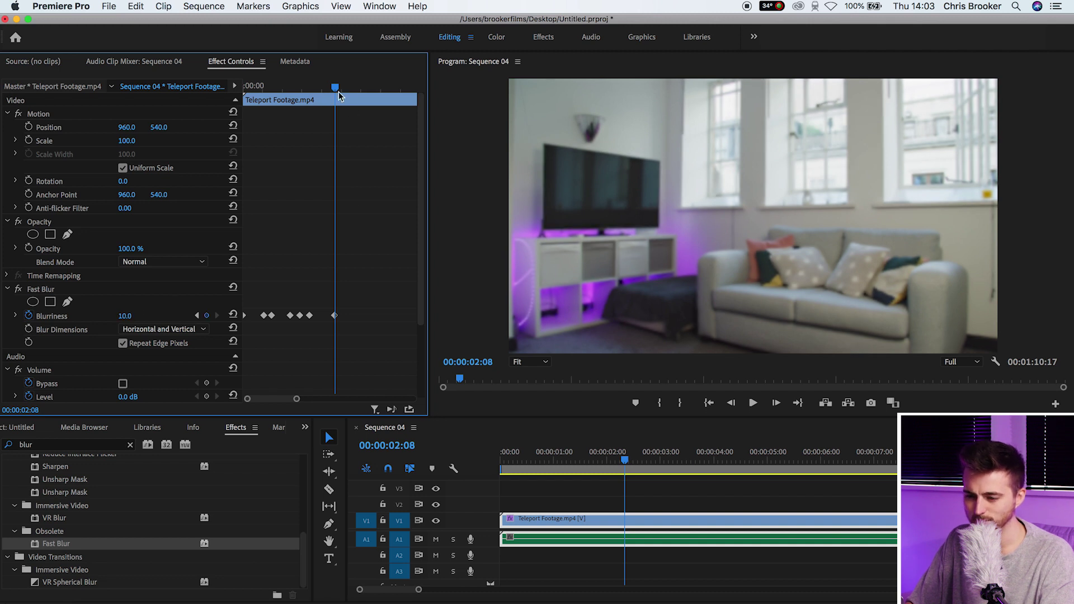
# Hold the sharp value with a keyframe at 00:00:02:15, then set Blurriness 101 at 00:00:03:03.
pyautogui.moveTo(337, 92); pyautogui.dragTo(347, 91)
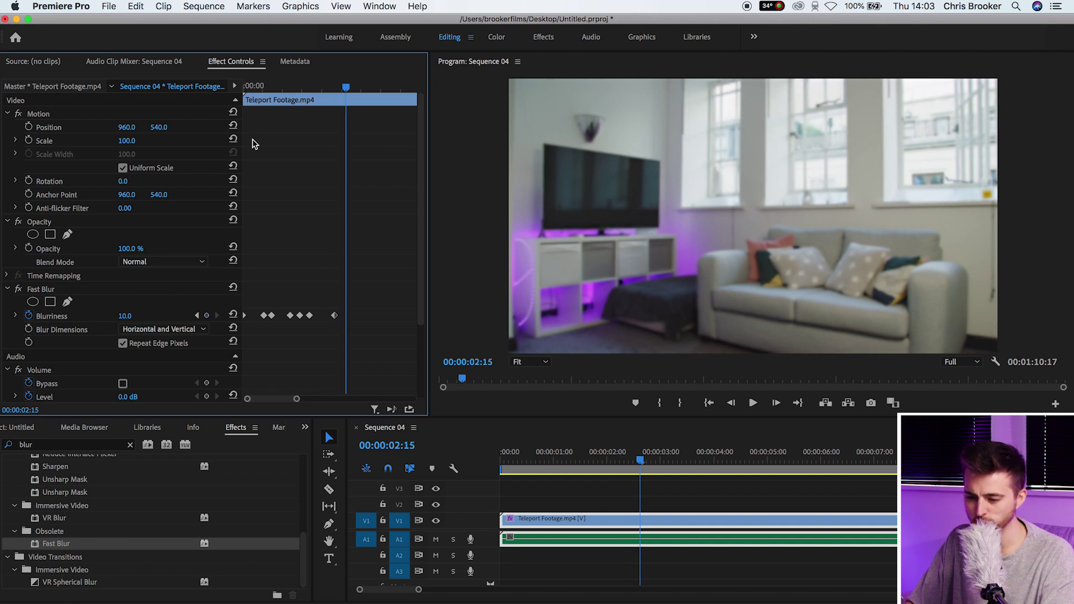
pyautogui.click(207, 316)
pyautogui.moveTo(347, 90); pyautogui.dragTo(366, 89)
pyautogui.moveTo(125, 316); pyautogui.dragTo(165, 316)
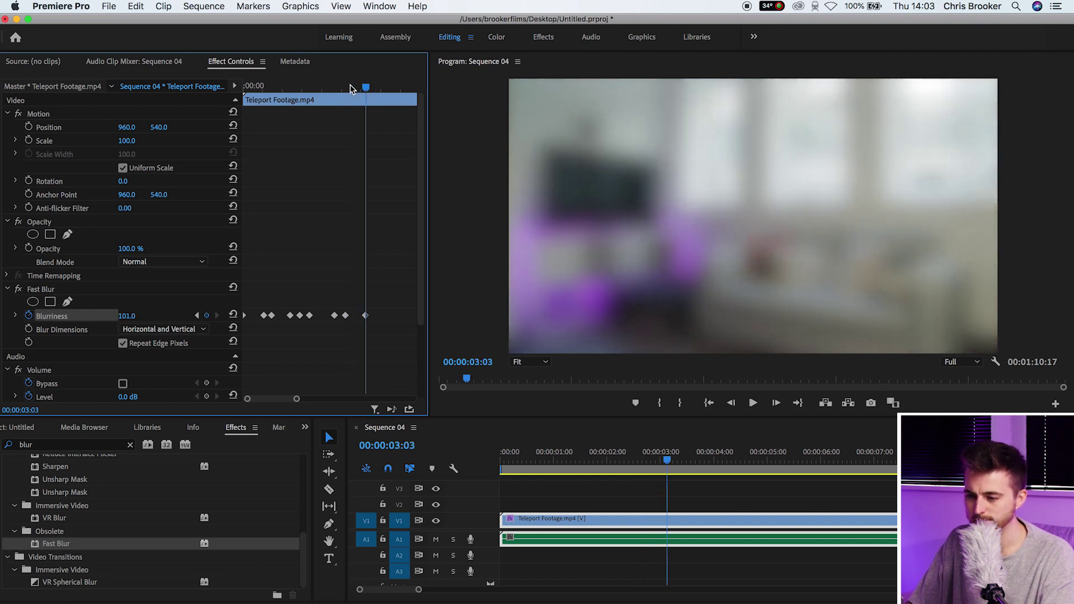
pyautogui.press('Home')
pyautogui.press('space')
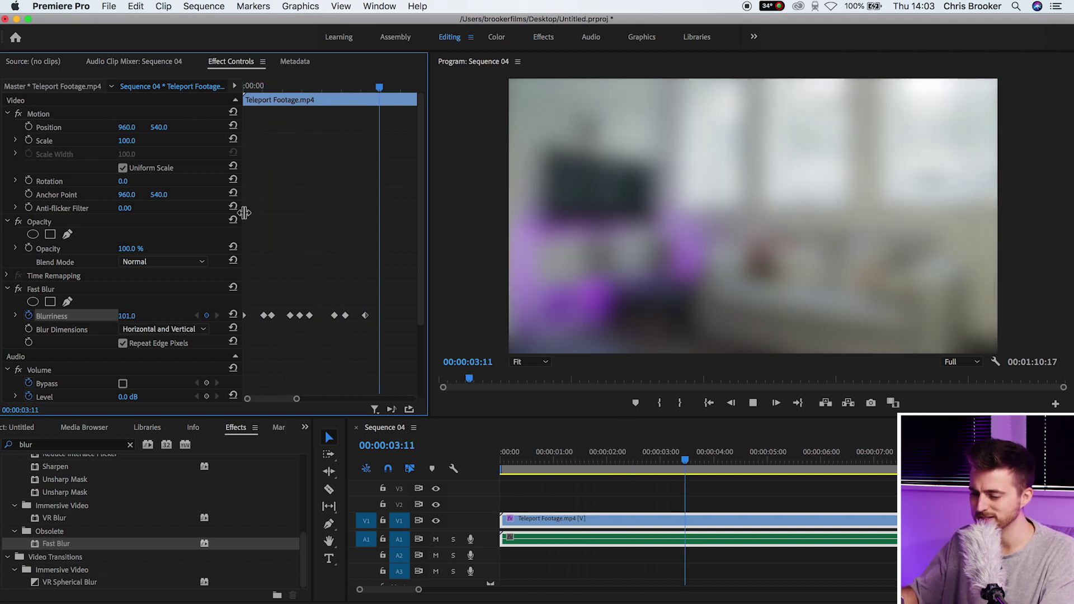
pyautogui.press('space')
pyautogui.moveTo(371, 85)
pyautogui.mouseDown()
pyautogui.moveTo(339, 89)
pyautogui.moveTo(355, 89)
pyautogui.mouseUp()
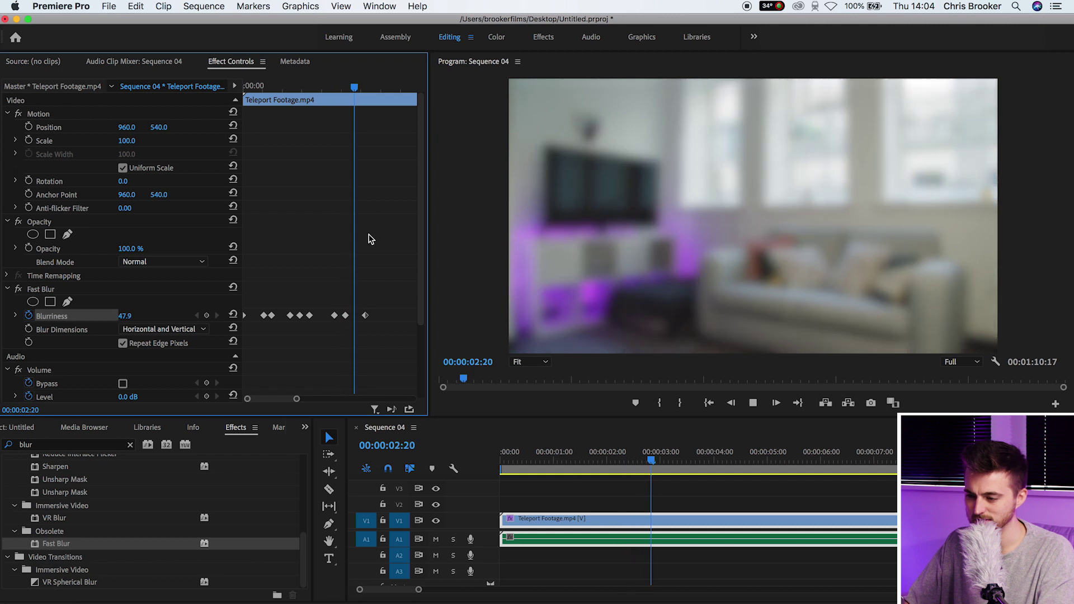
pyautogui.moveTo(378, 159); pyautogui.dragTo(254, 89)
pyautogui.press('space')
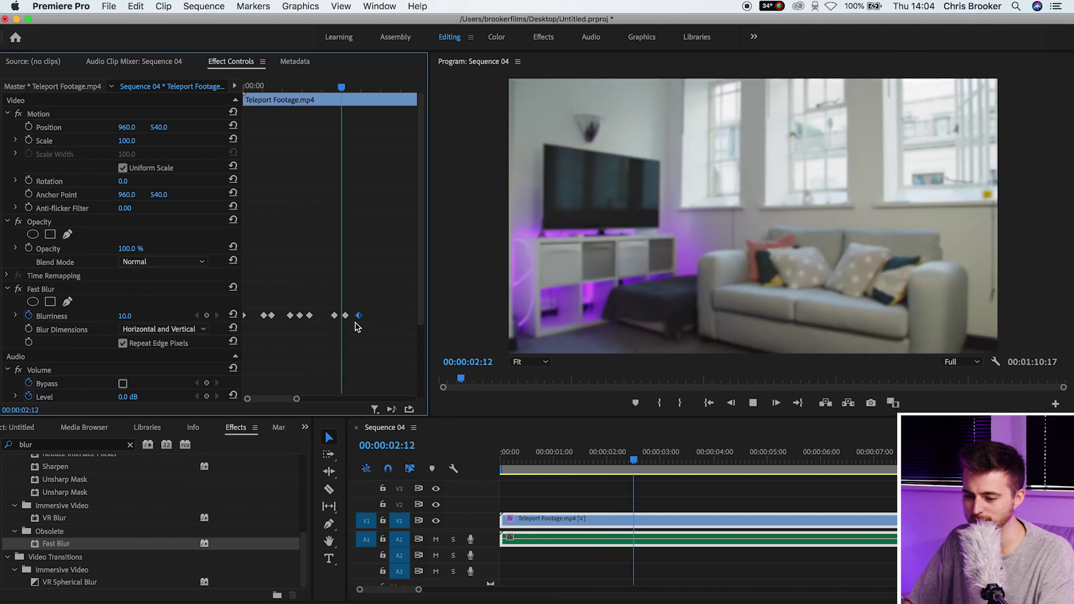
pyautogui.press('space')
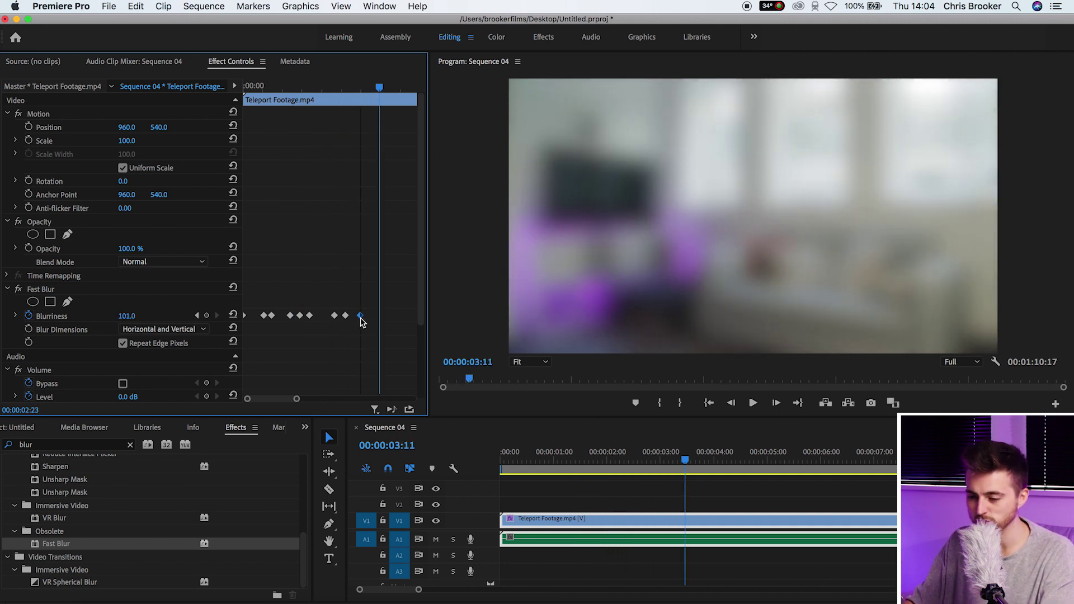
pyautogui.moveTo(352, 87); pyautogui.dragTo(361, 238)
pyautogui.moveTo(335, 87); pyautogui.dragTo(374, 323)
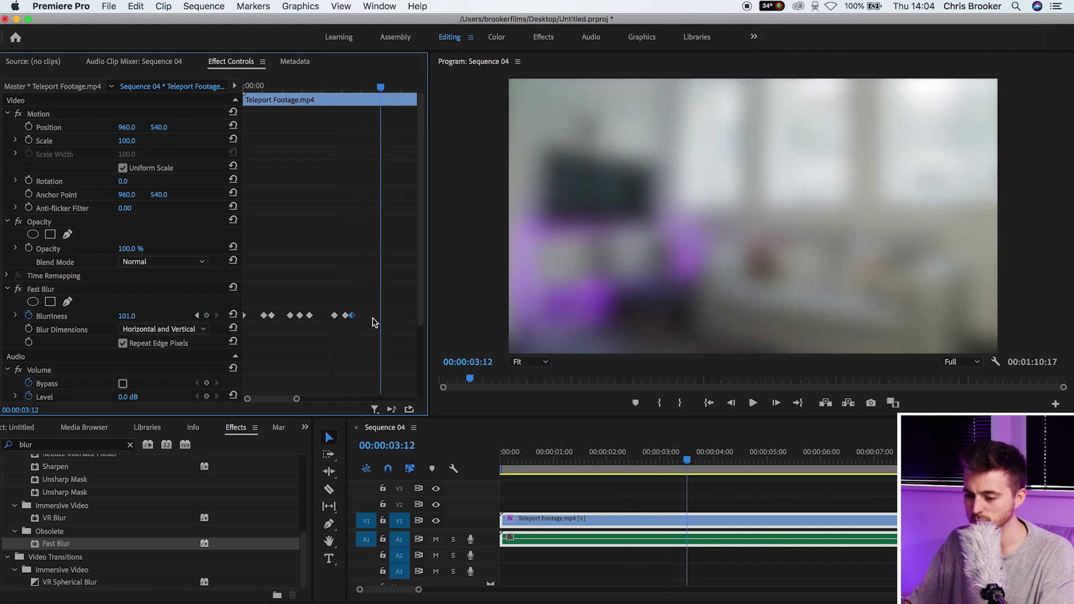
pyautogui.click(336, 85)
pyautogui.press('space')
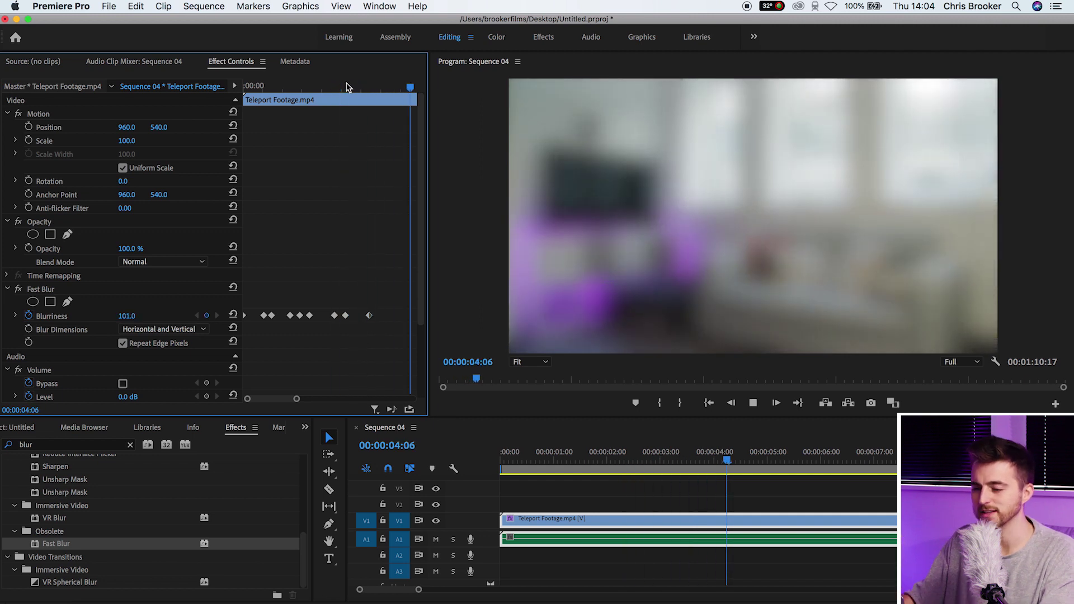
pyautogui.click(246, 86)
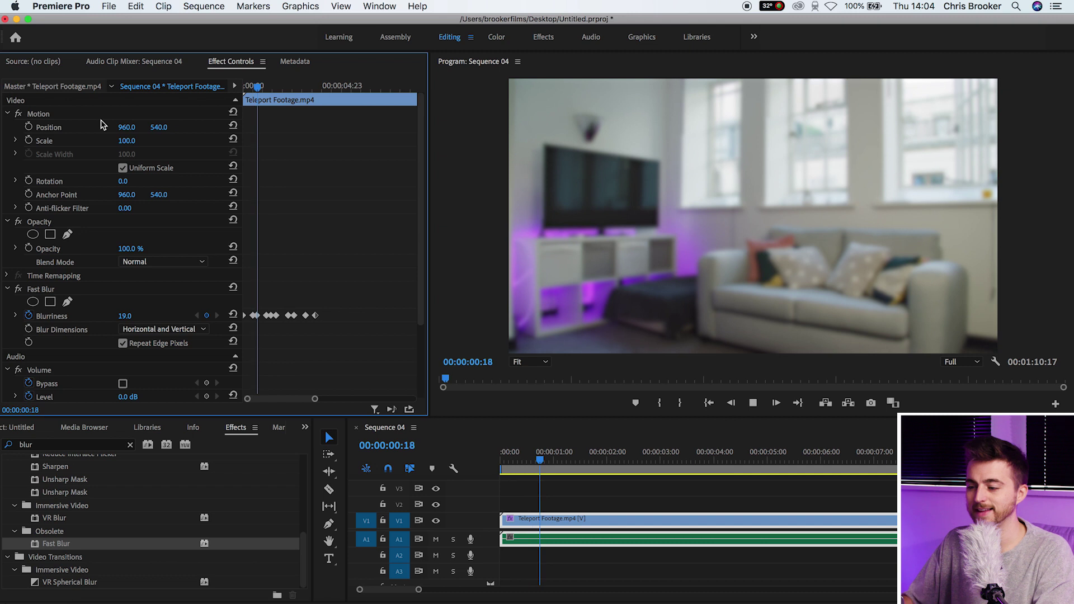